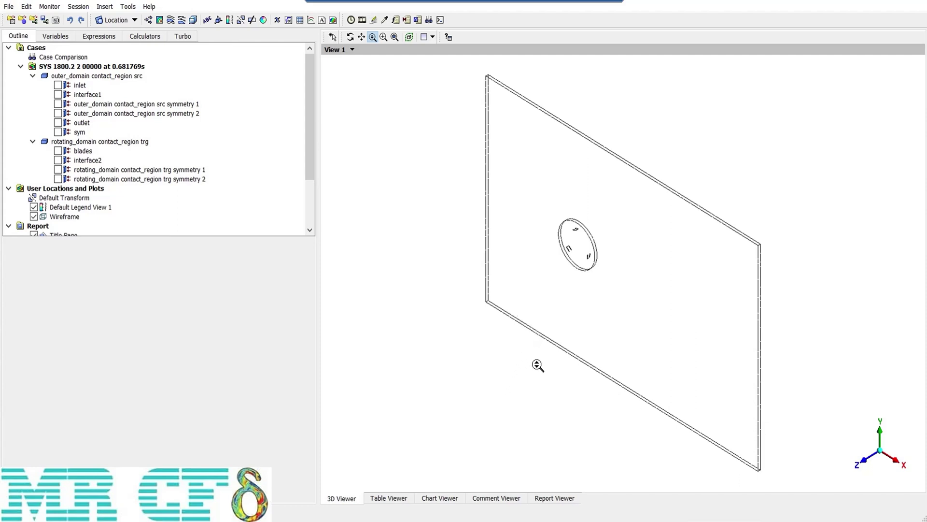
# Switch to a front view along the Z axis and zoom out to see the whole turbine domain
pyautogui.click(866, 454)
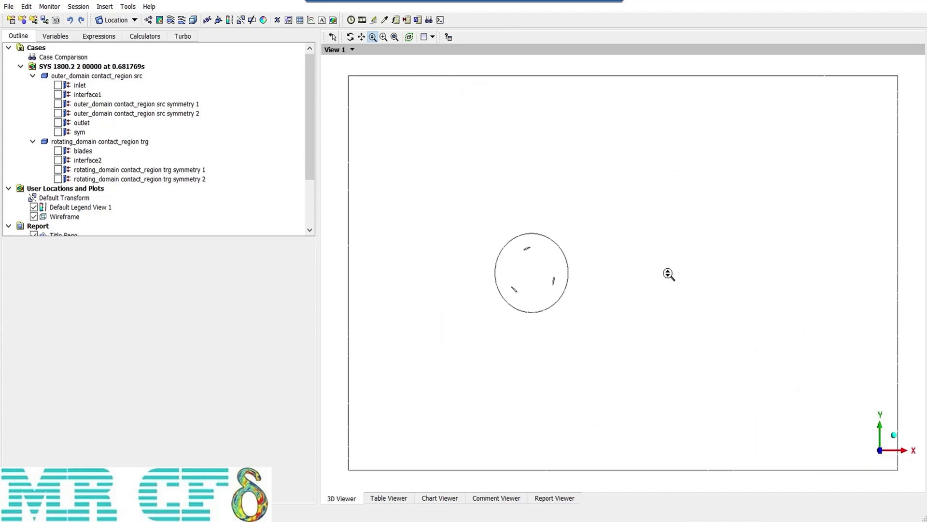
pyautogui.scroll(-3, 659, 276)
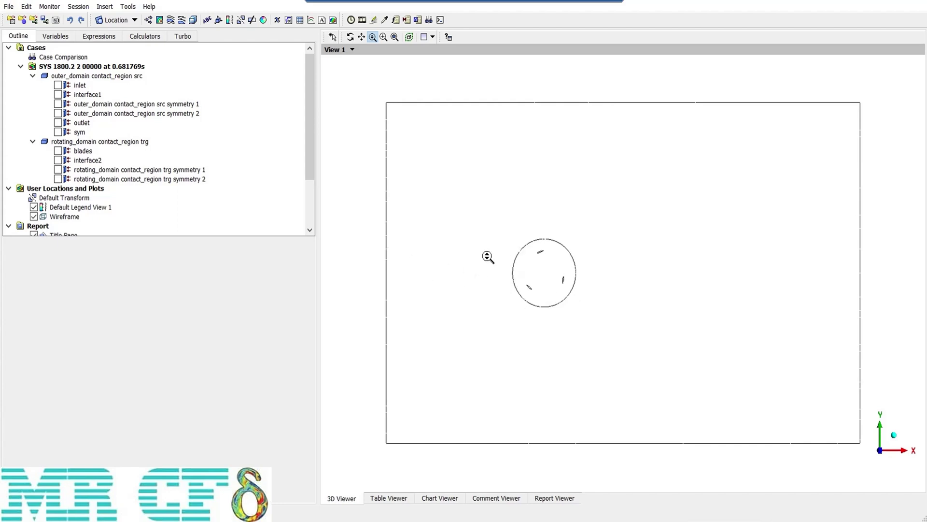
# Create Contour 1 located on both the outer and rotating domain symmetry surfaces
pyautogui.click(160, 21)
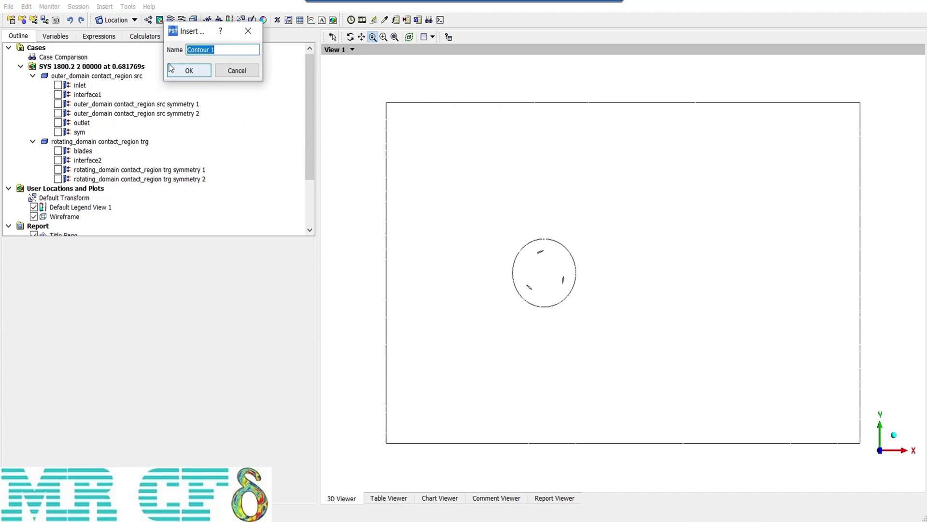
pyautogui.click(189, 73)
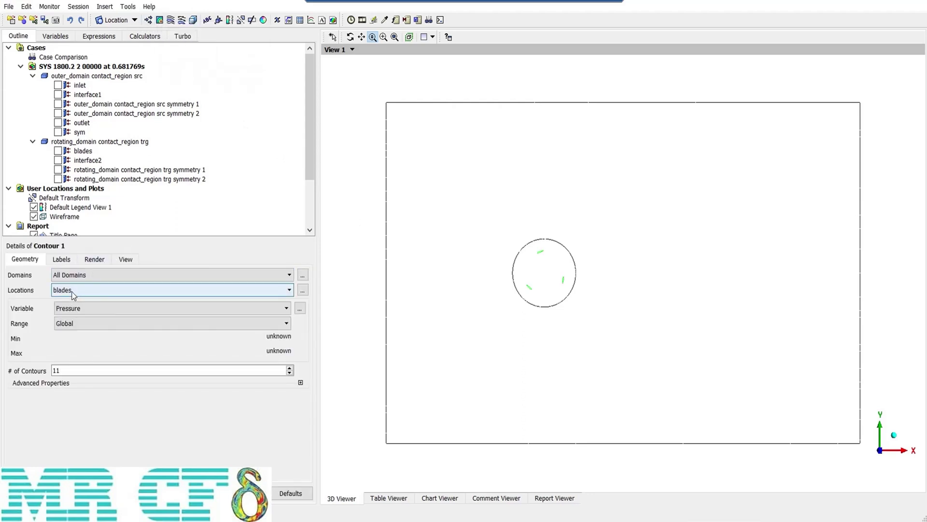
pyautogui.click(72, 290)
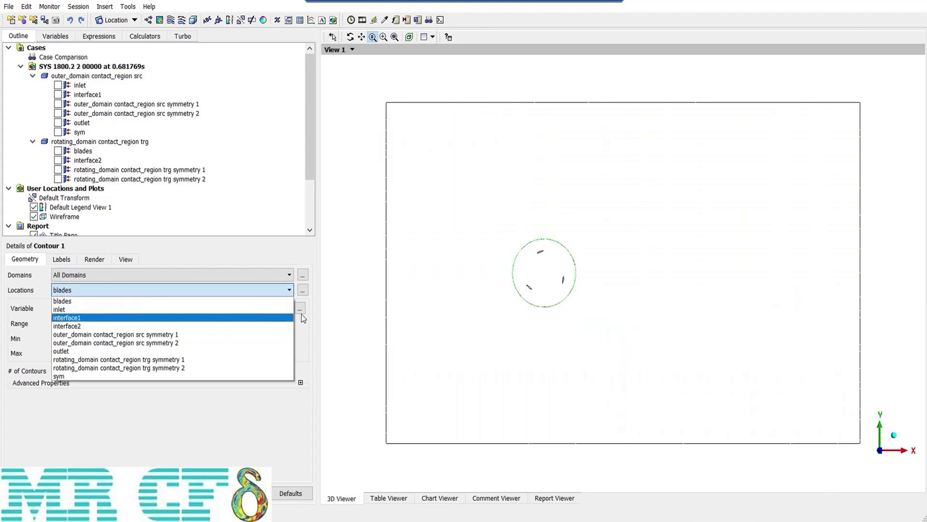
pyautogui.click(304, 314)
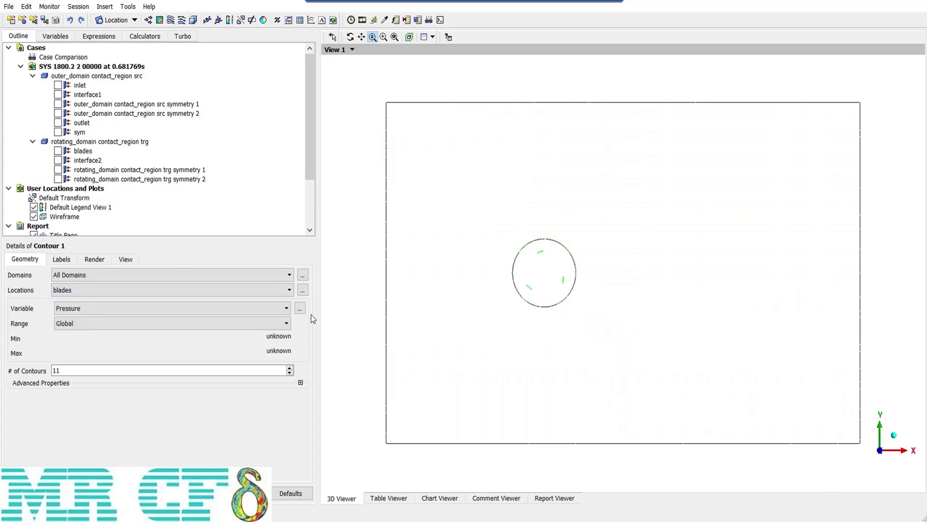
pyautogui.click(302, 290)
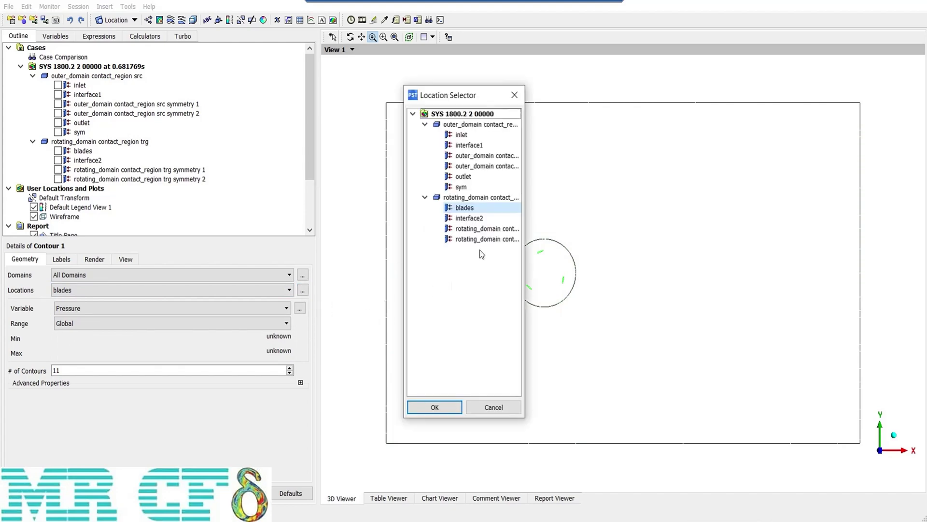
pyautogui.press('Up')
pyautogui.press('Up')
pyautogui.press('Up')
pyautogui.press('Up')
pyautogui.press('Up')
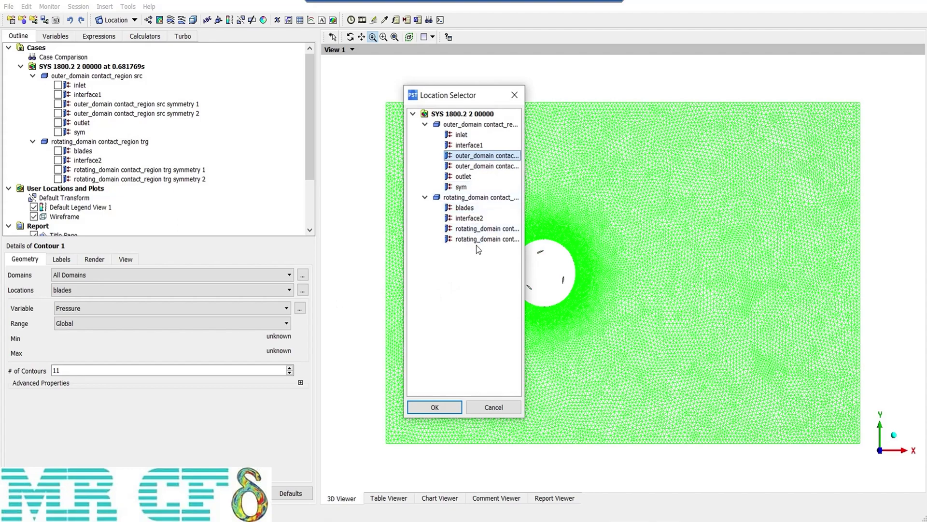
pyautogui.keyDown('ctrl'); pyautogui.click(481, 239); pyautogui.keyUp('ctrl')
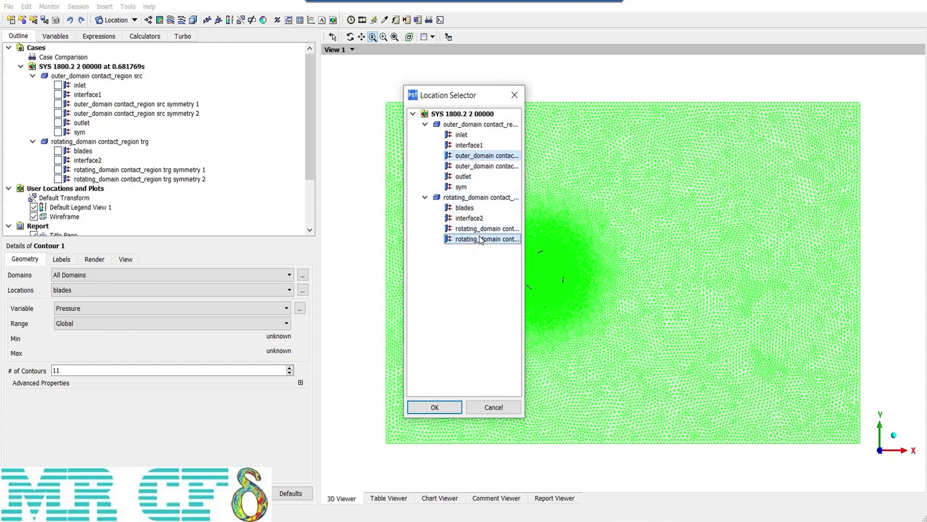
pyautogui.click(436, 407)
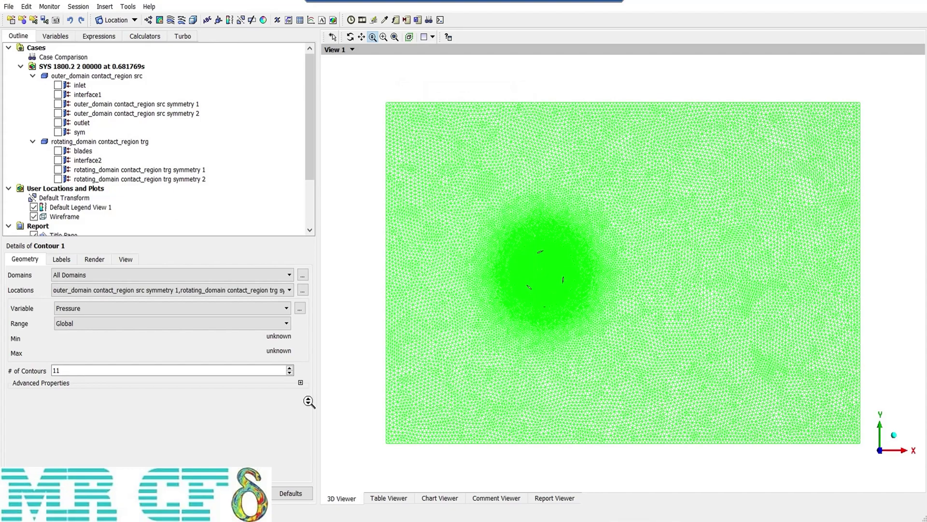
# Set Velocity as the variable plotted by Contour 1
pyautogui.click(78, 308)
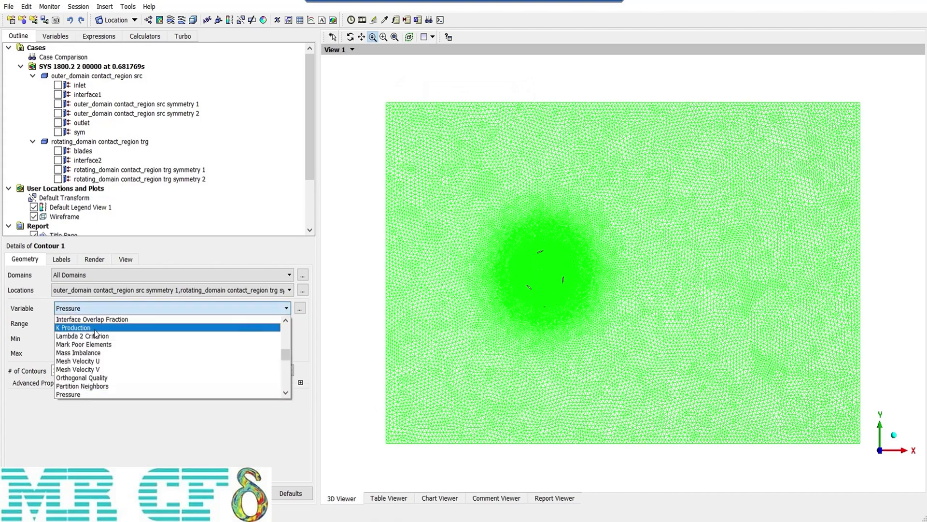
pyautogui.scroll(-5, 98, 354)
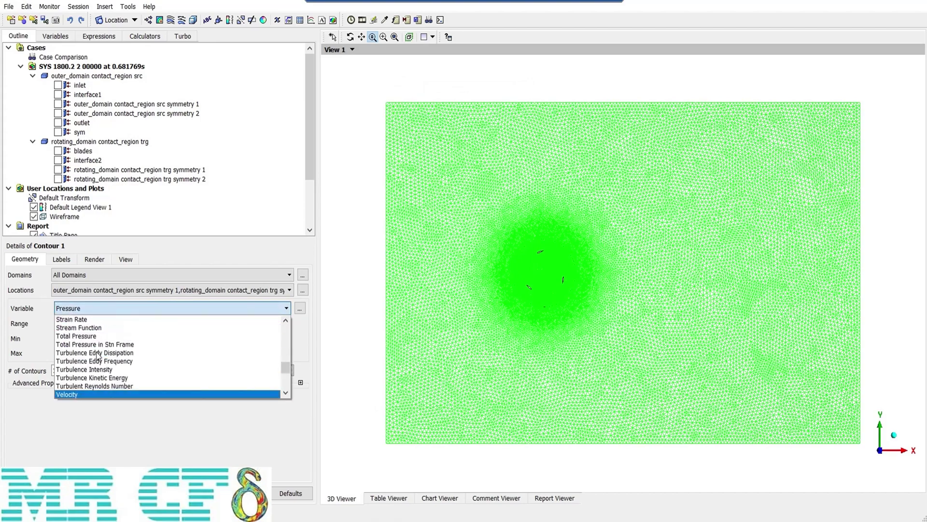
pyautogui.click(76, 398)
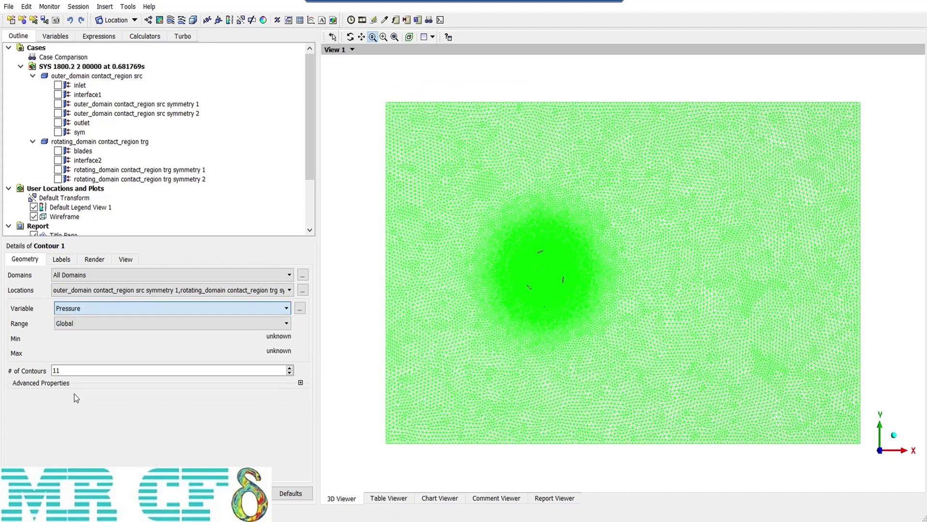
pyautogui.click(69, 327)
# Apply a Local colour range to the velocity contour and zoom out to fit it
pyautogui.click(70, 345)
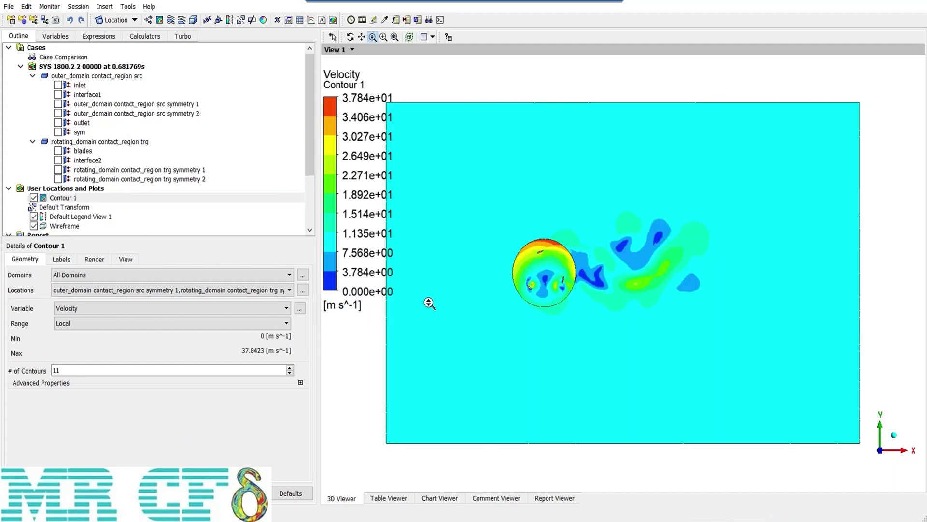
pyautogui.moveTo(429, 303); pyautogui.dragTo(557, 259)
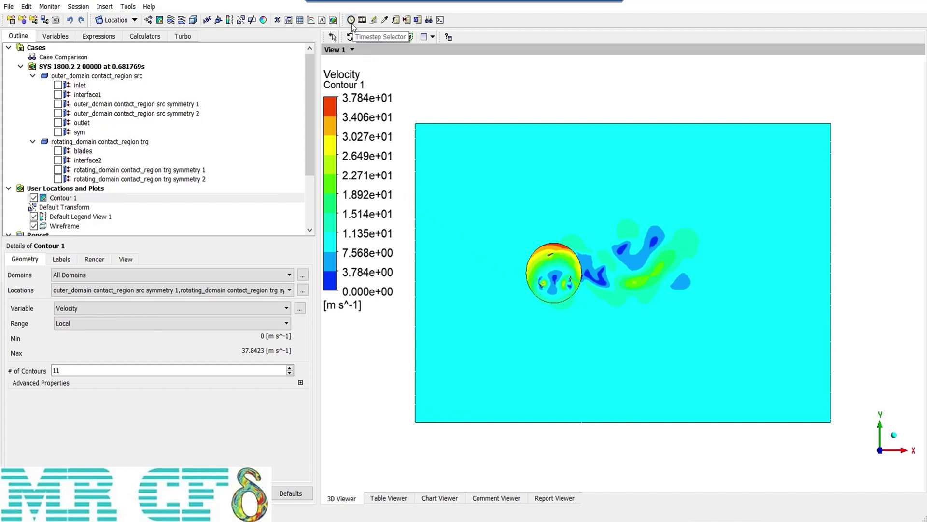
# Open the Timestep Selector and pick row 231, step 1155 at 1.57489 s
pyautogui.click(132, 9)
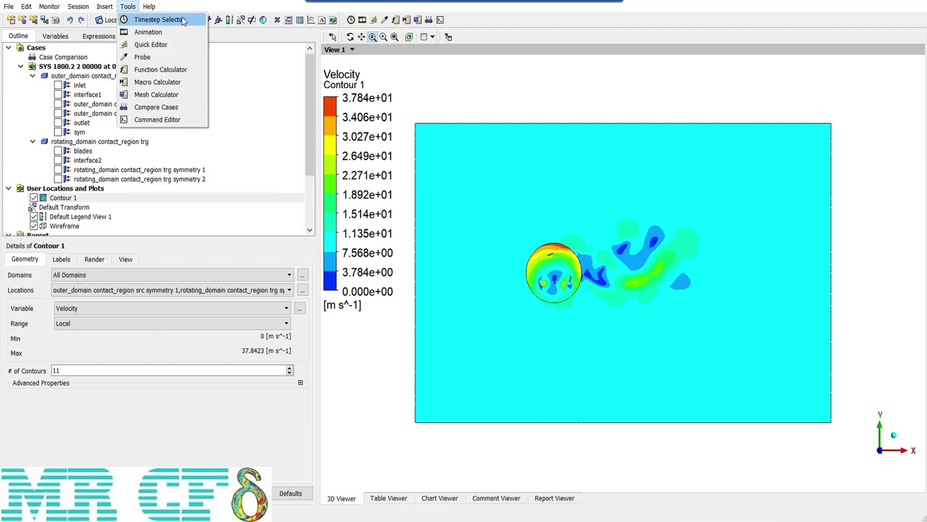
pyautogui.click(160, 20)
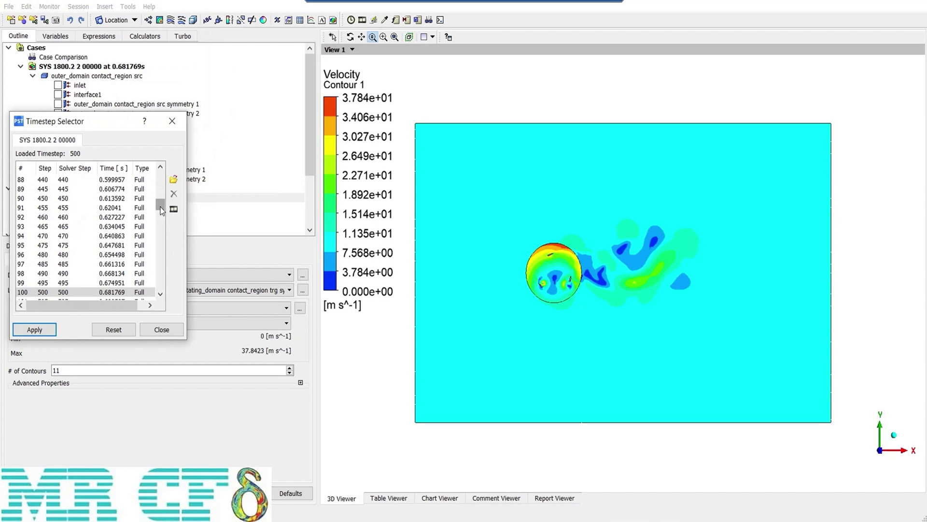
pyautogui.moveTo(161, 211); pyautogui.dragTo(160, 176)
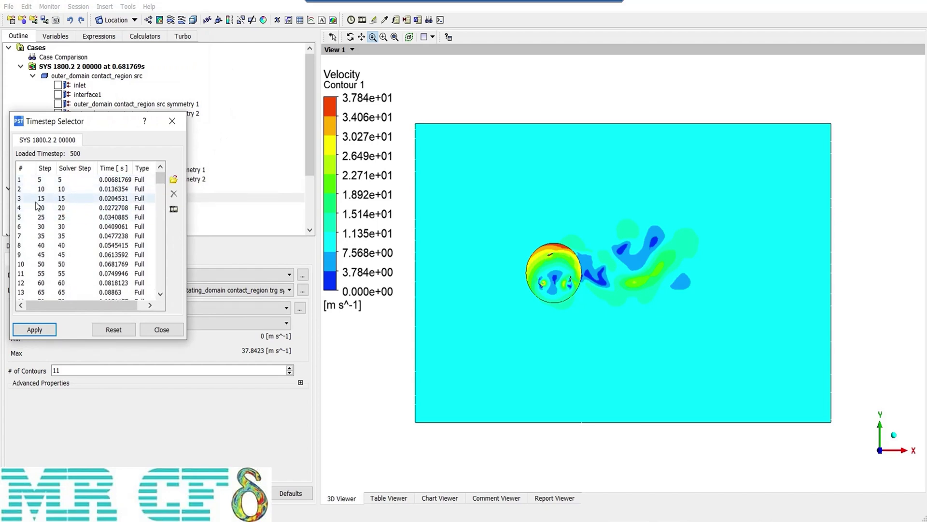
pyautogui.click(89, 201)
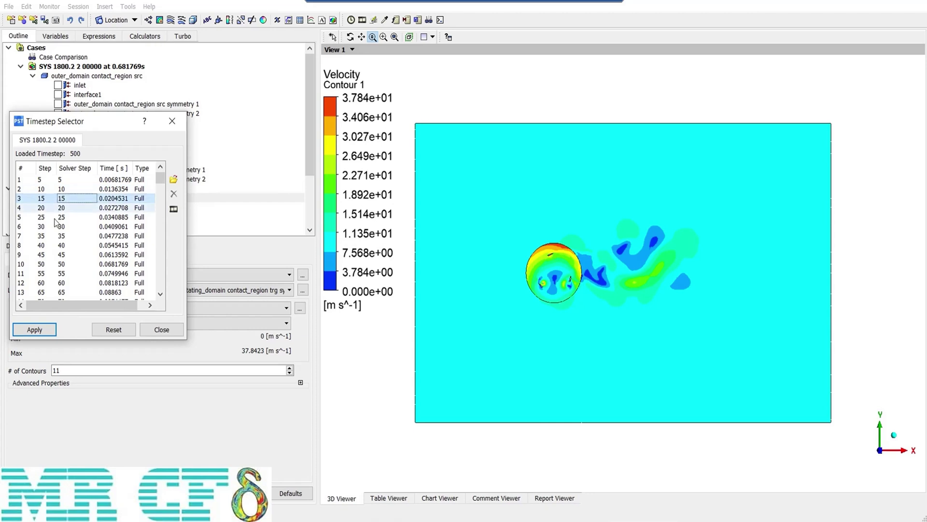
pyautogui.click(54, 219)
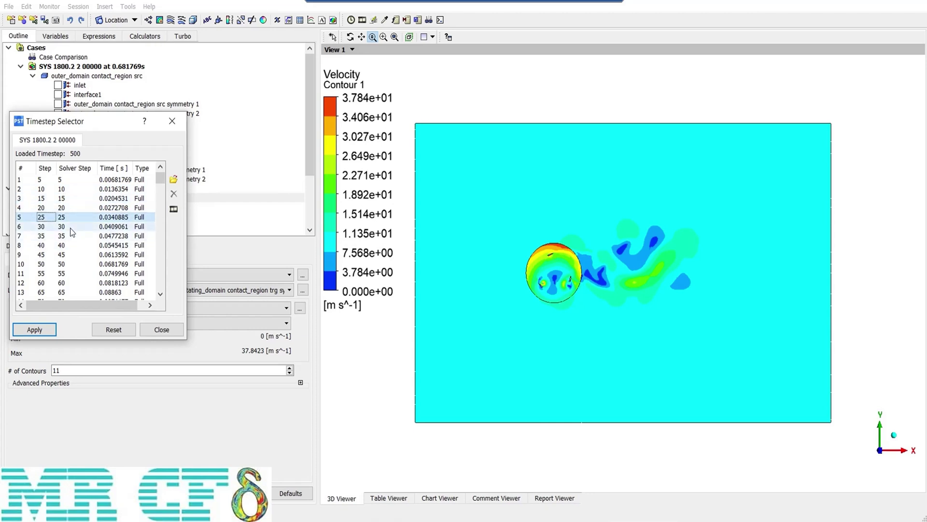
pyautogui.moveTo(160, 178); pyautogui.dragTo(163, 296)
pyautogui.click(53, 292)
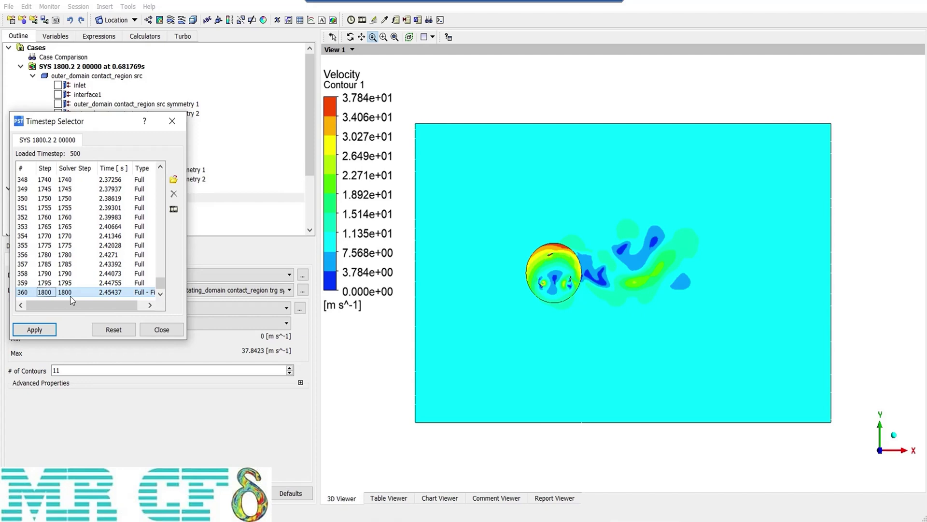
pyautogui.moveTo(161, 283); pyautogui.dragTo(155, 248)
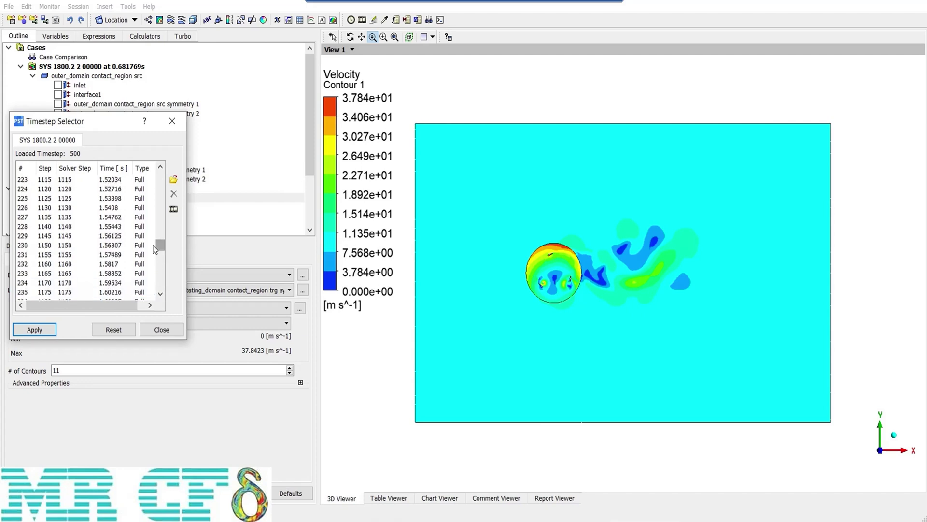
pyautogui.click(46, 254)
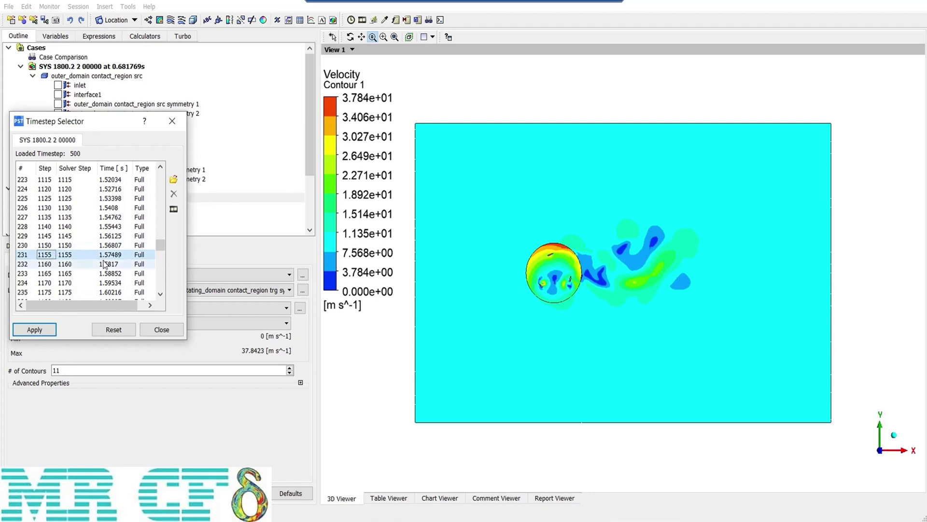
# Load timestep 1155 so the velocity contour updates to 0–84.41 m s^-1
pyautogui.click(43, 331)
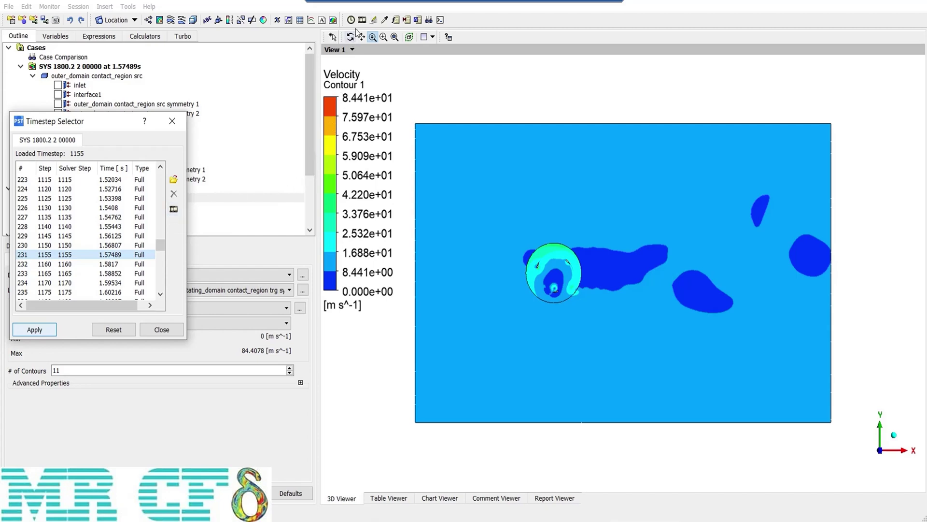
pyautogui.click(128, 6)
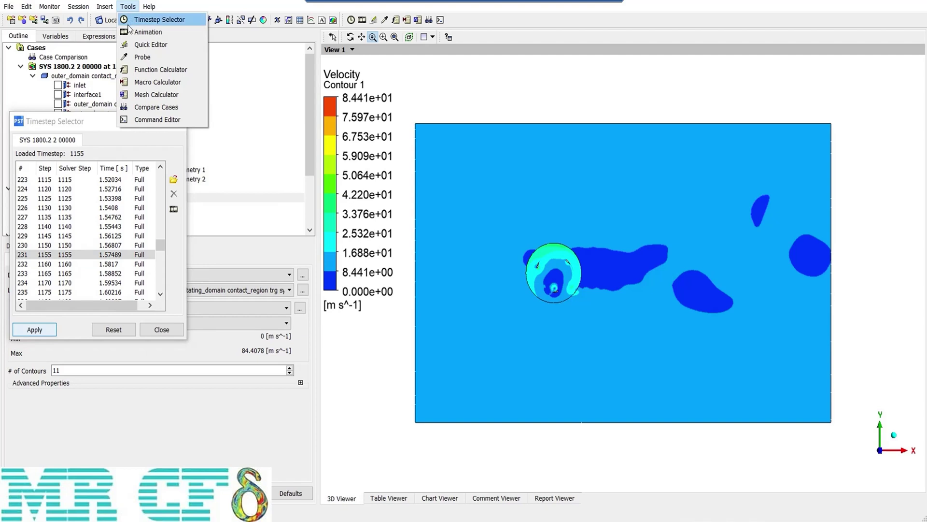
# Open Timestep Animation from the selector and drag the slider back to timestep 5
pyautogui.click(169, 251)
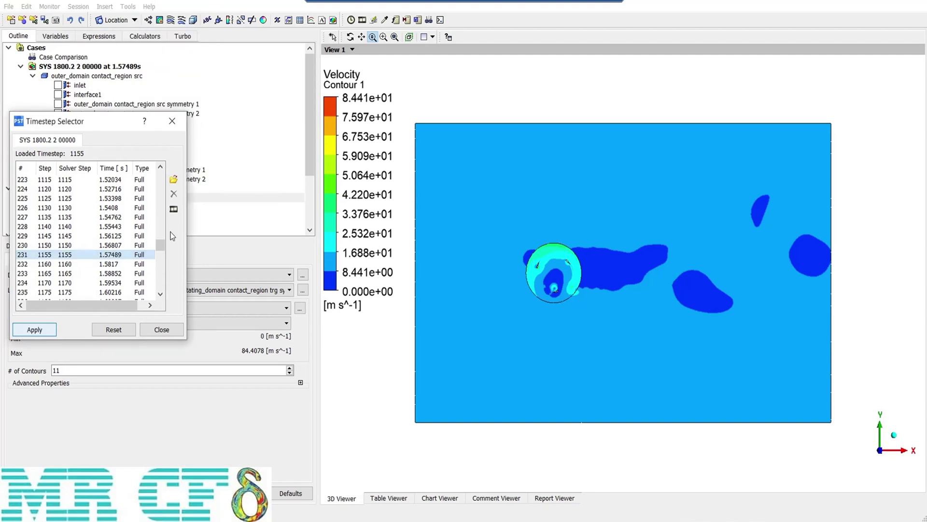
pyautogui.click(173, 211)
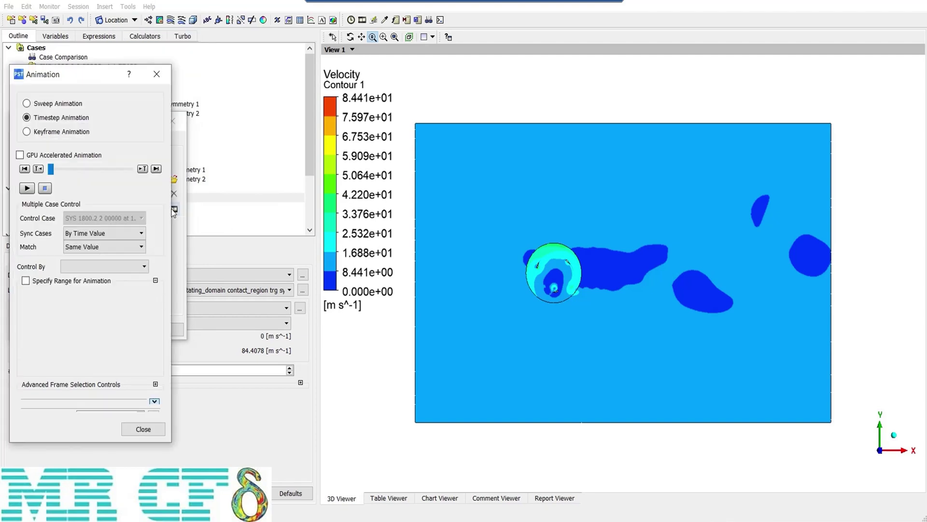
pyautogui.moveTo(56, 80); pyautogui.dragTo(167, 81)
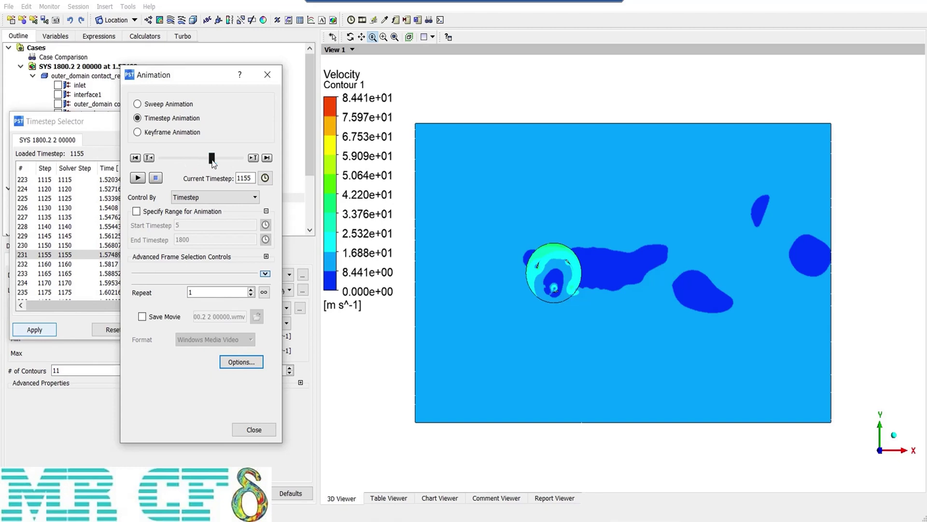
pyautogui.moveTo(209, 162); pyautogui.dragTo(246, 157)
pyautogui.moveTo(240, 158); pyautogui.dragTo(162, 159)
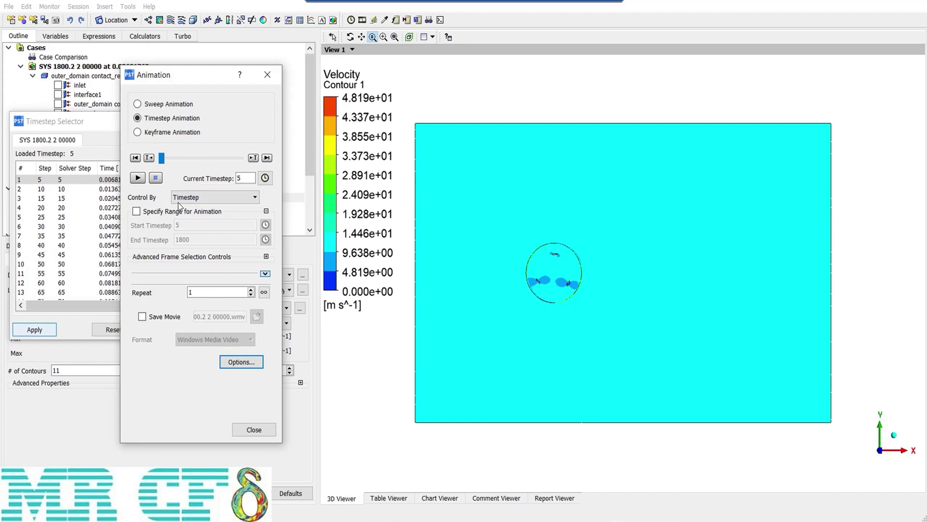
# Enable Specify Range for Animation from 1 s to 2 s, then control it by Timestep
pyautogui.click(243, 201)
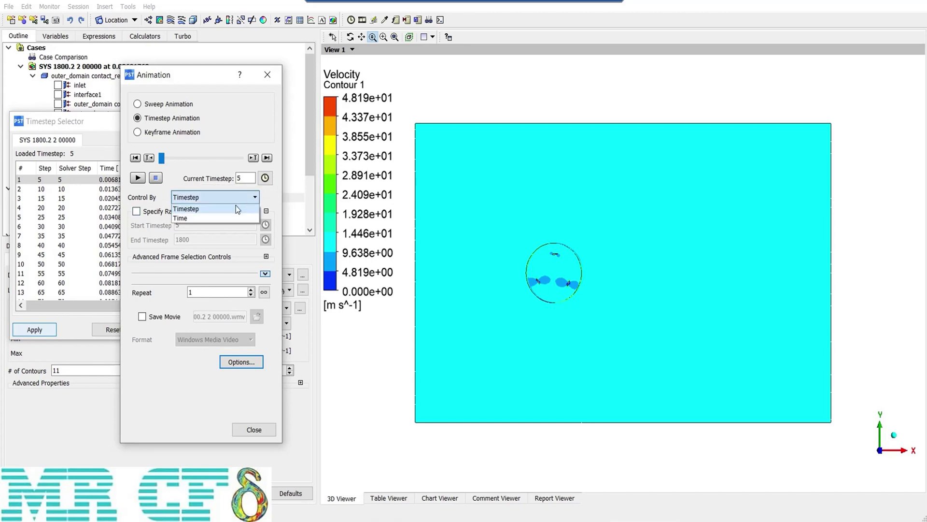
pyautogui.click(194, 219)
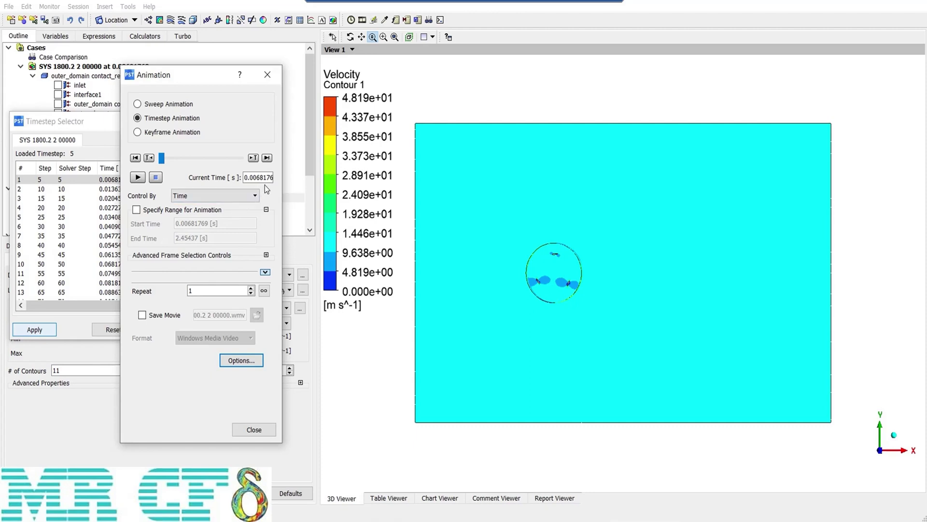
pyautogui.click(145, 210)
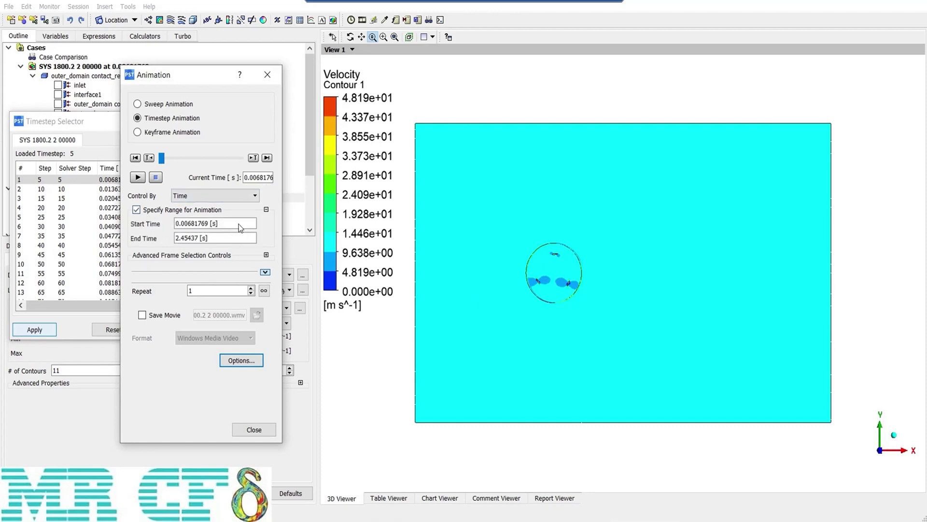
pyautogui.doubleClick(212, 223)
pyautogui.write('1')
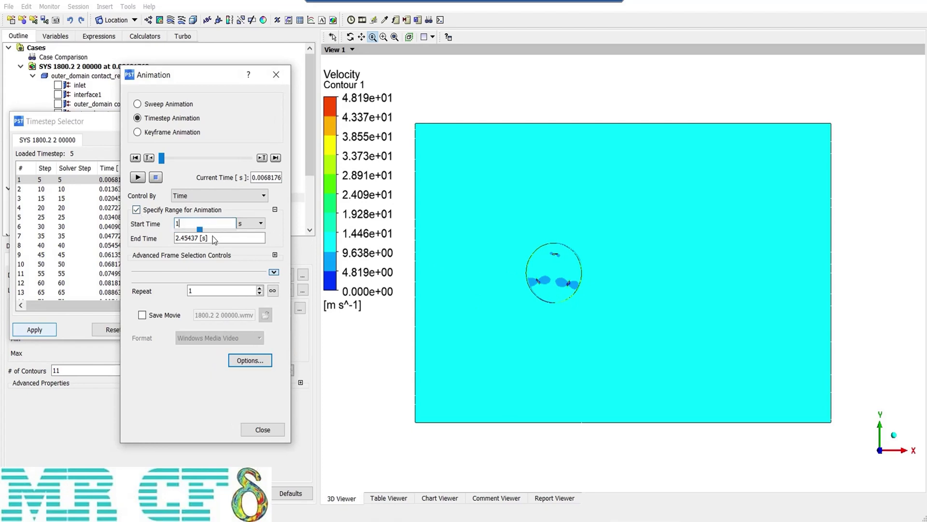
pyautogui.doubleClick(213, 237)
pyautogui.write('2')
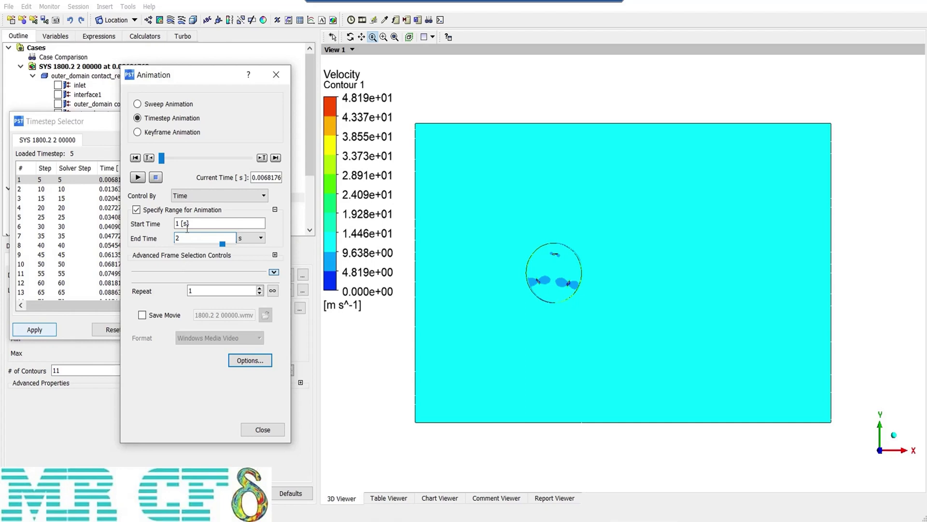
pyautogui.click(188, 196)
pyautogui.click(195, 208)
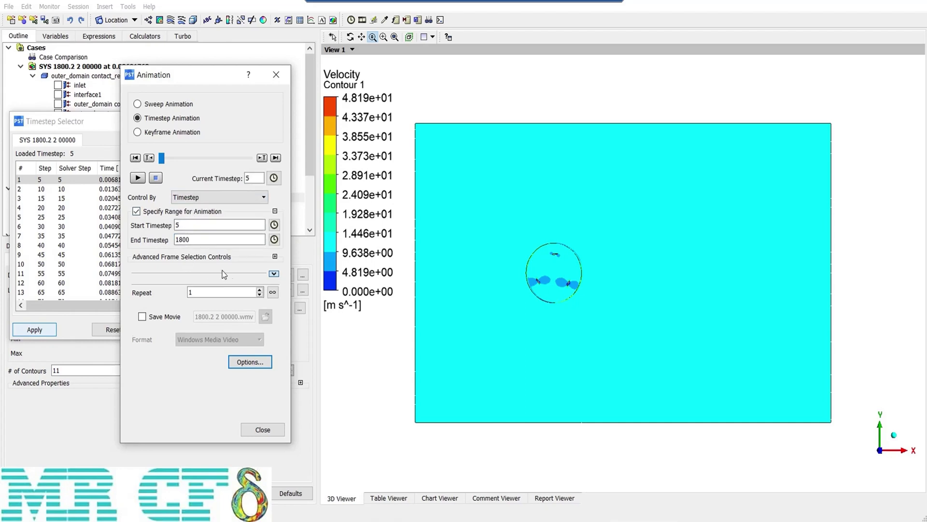
# Expand Advanced Frame Selection Controls and try a fixed number of 20 frames
pyautogui.click(275, 257)
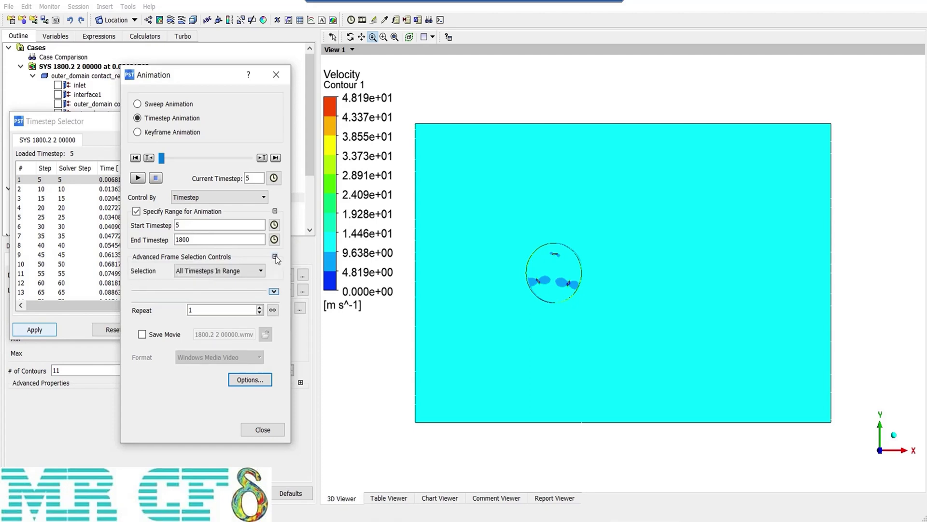
pyautogui.click(258, 272)
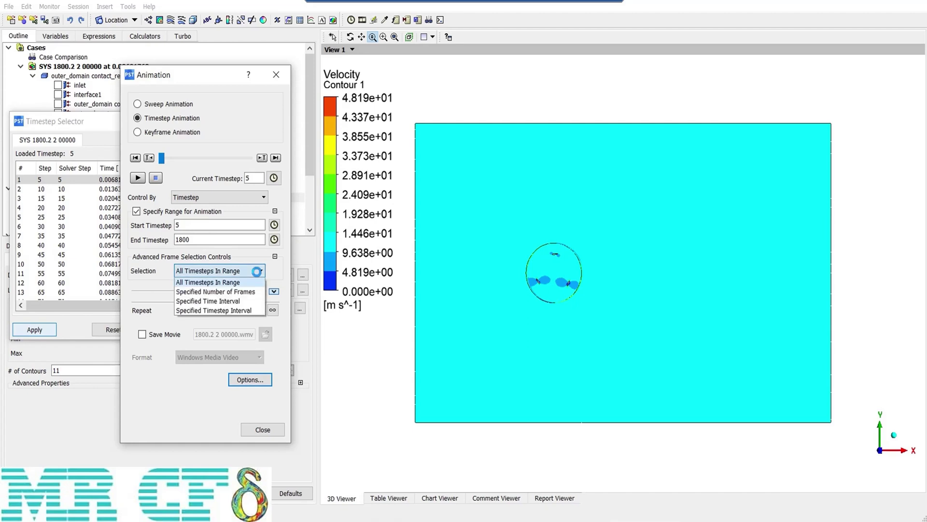
pyautogui.click(214, 292)
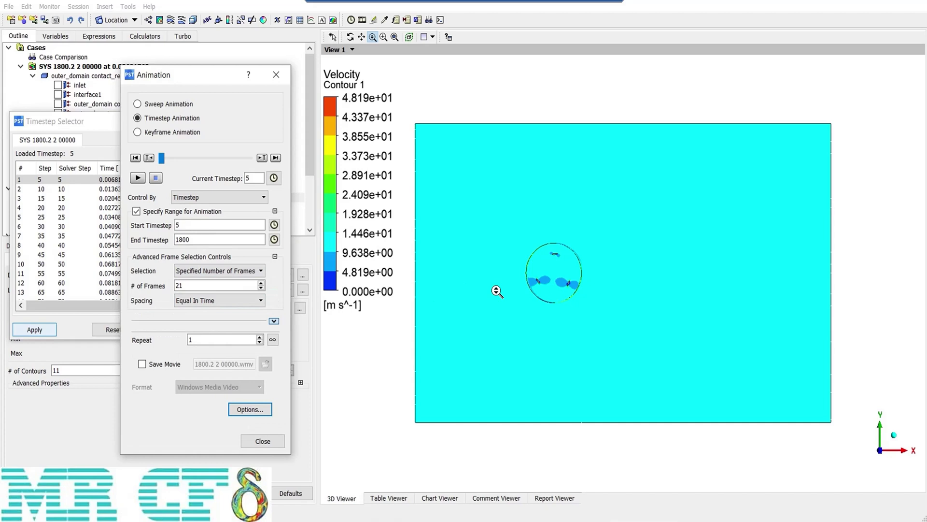
pyautogui.moveTo(191, 286); pyautogui.dragTo(166, 288)
pyautogui.write('20')
# Try frame selection by a 1 s time interval, then by a timestep interval of 5
pyautogui.click(206, 271)
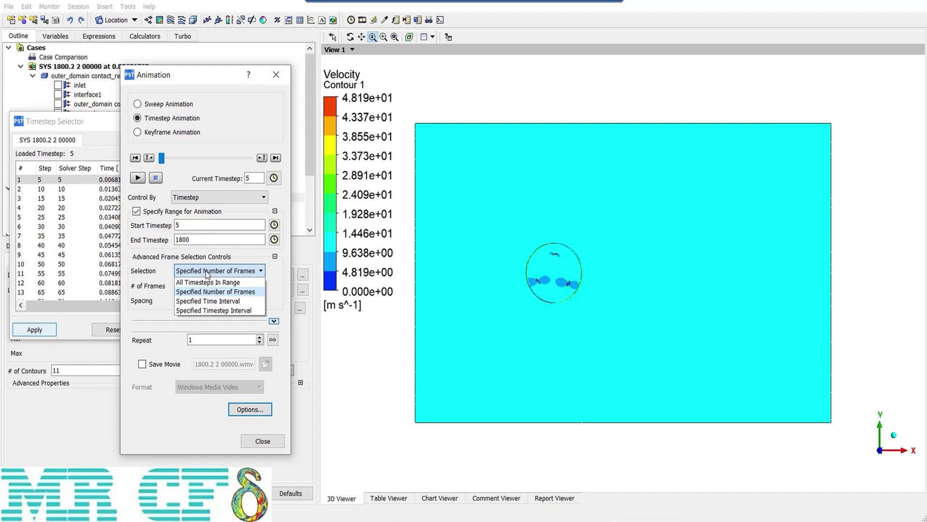
pyautogui.click(232, 300)
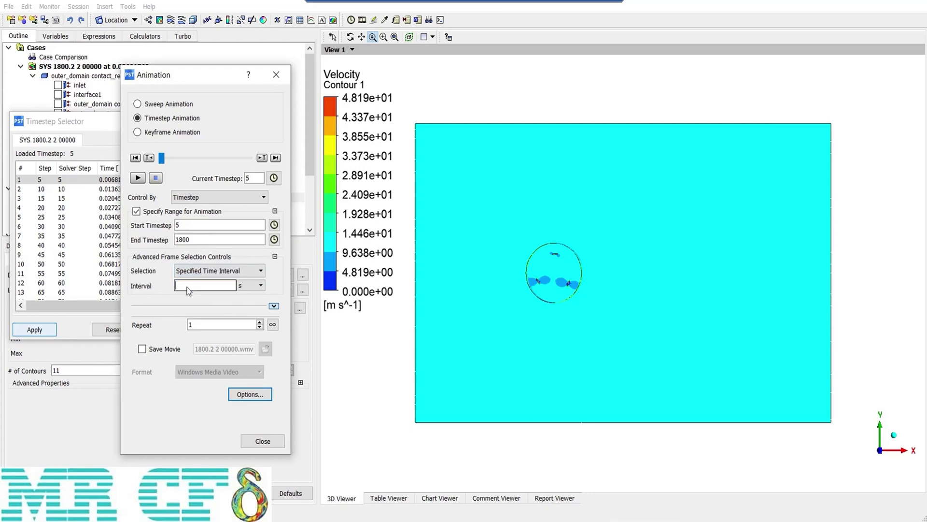
pyautogui.write('1')
pyautogui.press('Return')
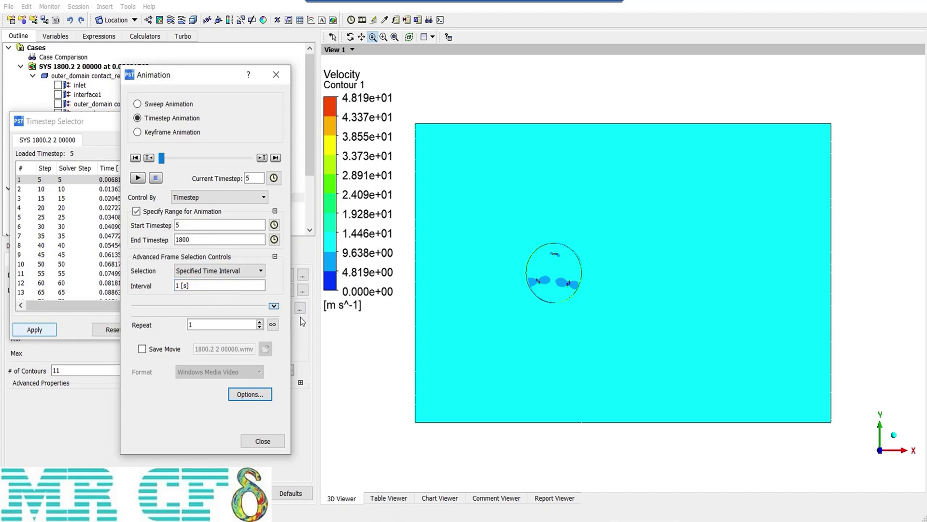
pyautogui.click(217, 271)
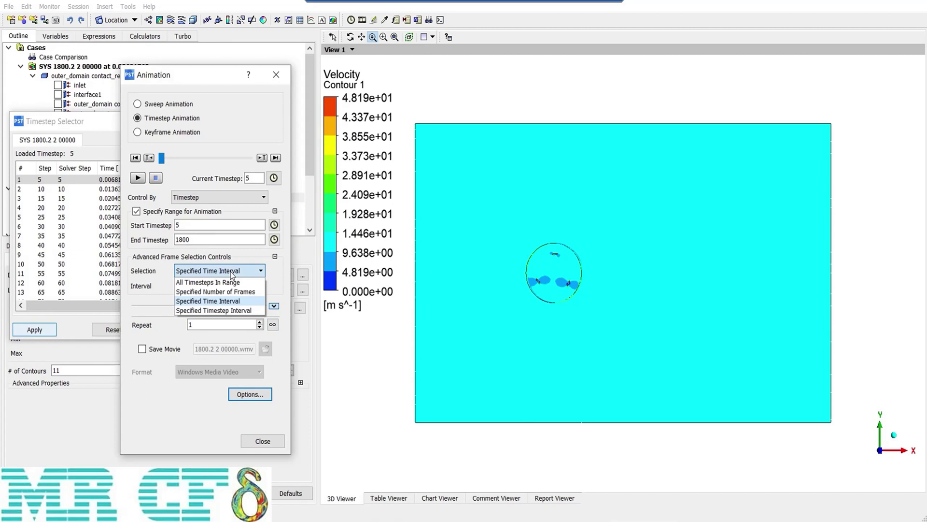
pyautogui.click(197, 310)
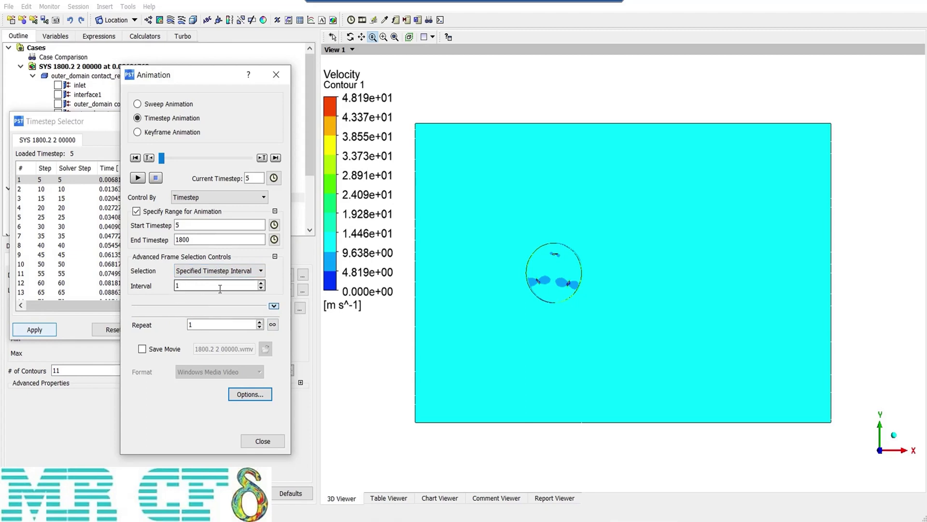
pyautogui.hotkey('ctrl', 'a')
pyautogui.write('5')
pyautogui.click(376, 286)
# Untick Specify Range for Animation and set Selection to All Timesteps In Range
pyautogui.click(136, 211)
pyautogui.click(136, 211)
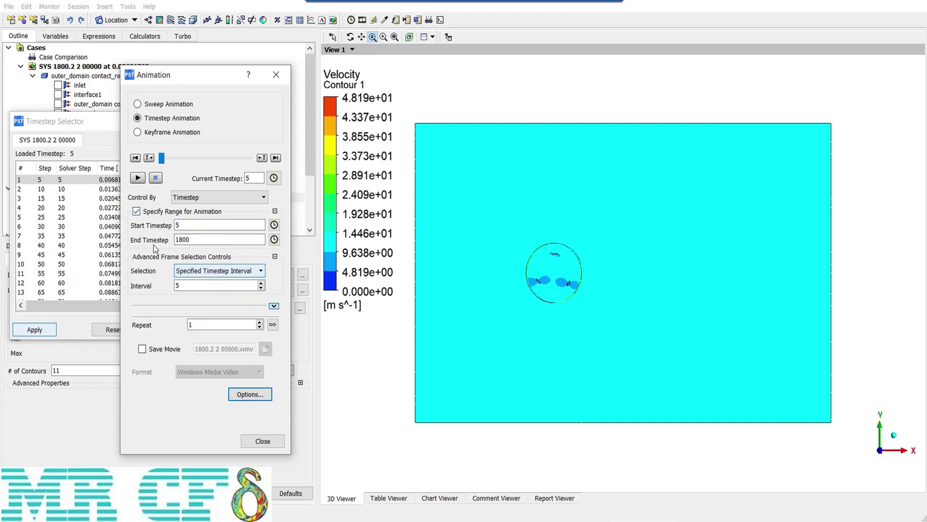
pyautogui.click(148, 213)
pyautogui.click(200, 241)
pyautogui.click(202, 251)
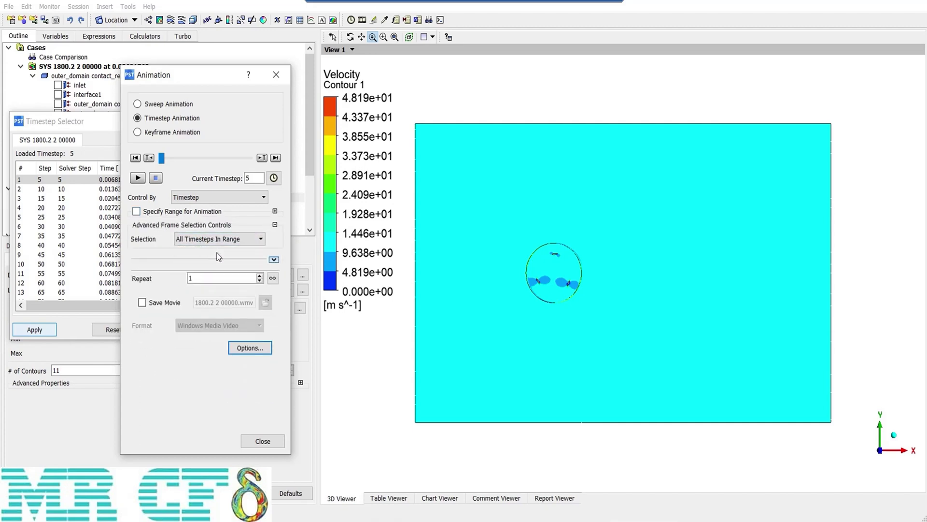
# Turn on Save Movie in MPEG4 format, accept its options, and play the animation to record it
pyautogui.doubleClick(191, 277)
pyautogui.click(164, 303)
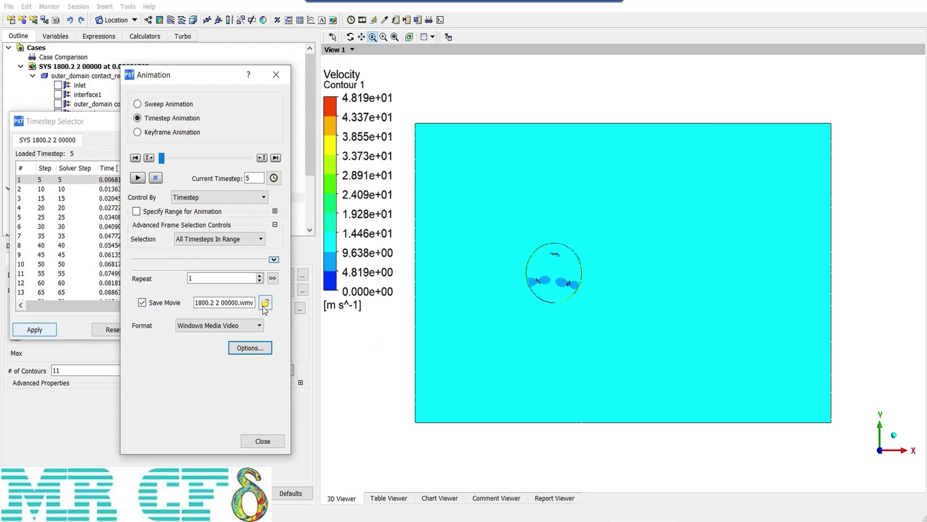
pyautogui.click(189, 329)
pyautogui.press('Return')
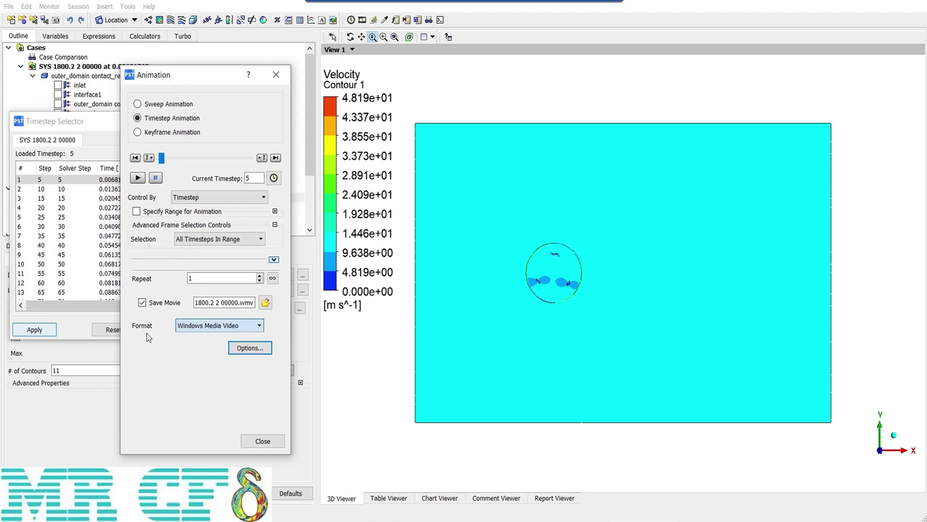
pyautogui.click(251, 348)
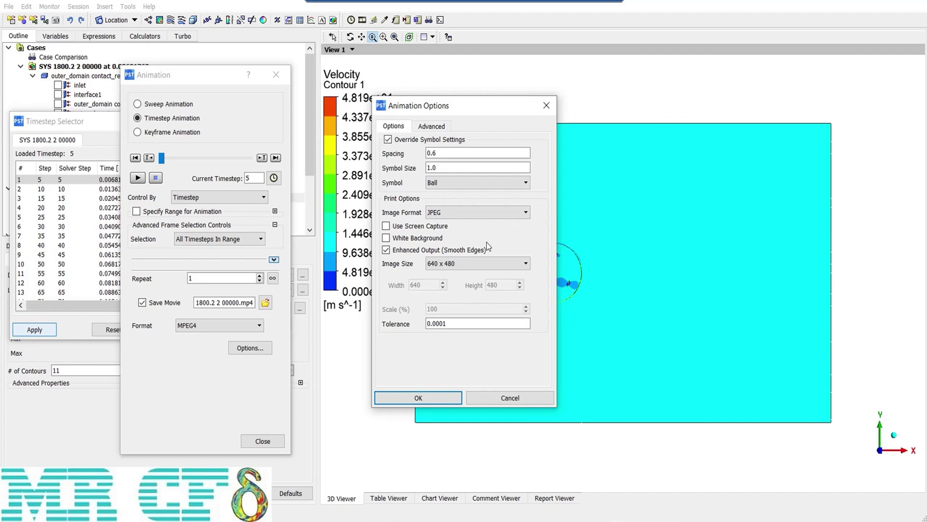
pyautogui.click(419, 396)
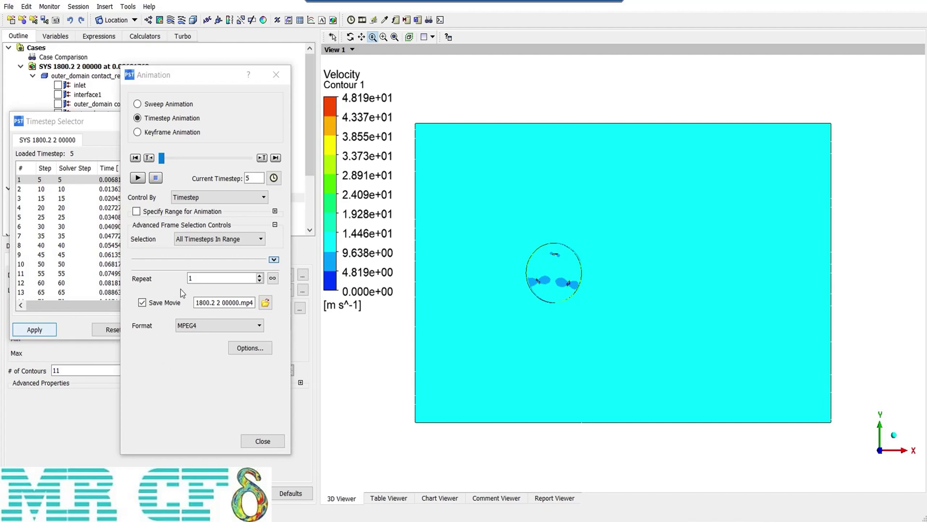
pyautogui.click(137, 178)
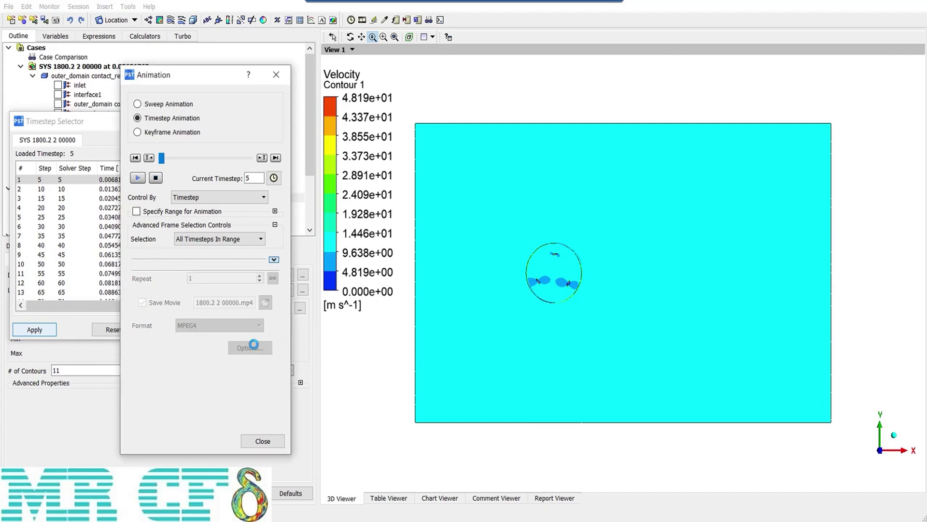